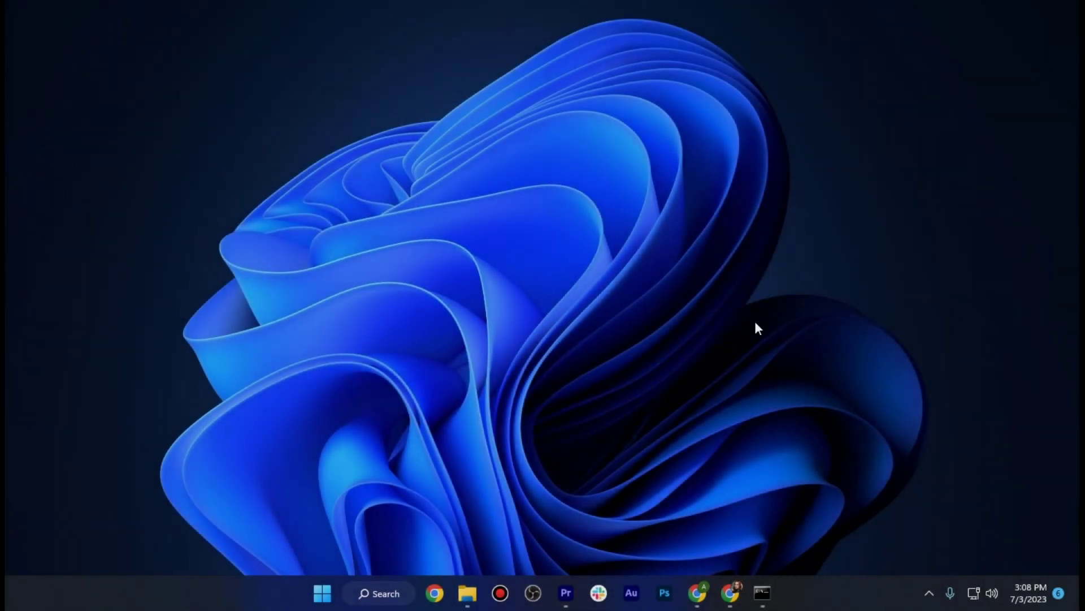
- Restore Chrome from the taskbar to show the Shopify CLI install guide
click(744, 582)
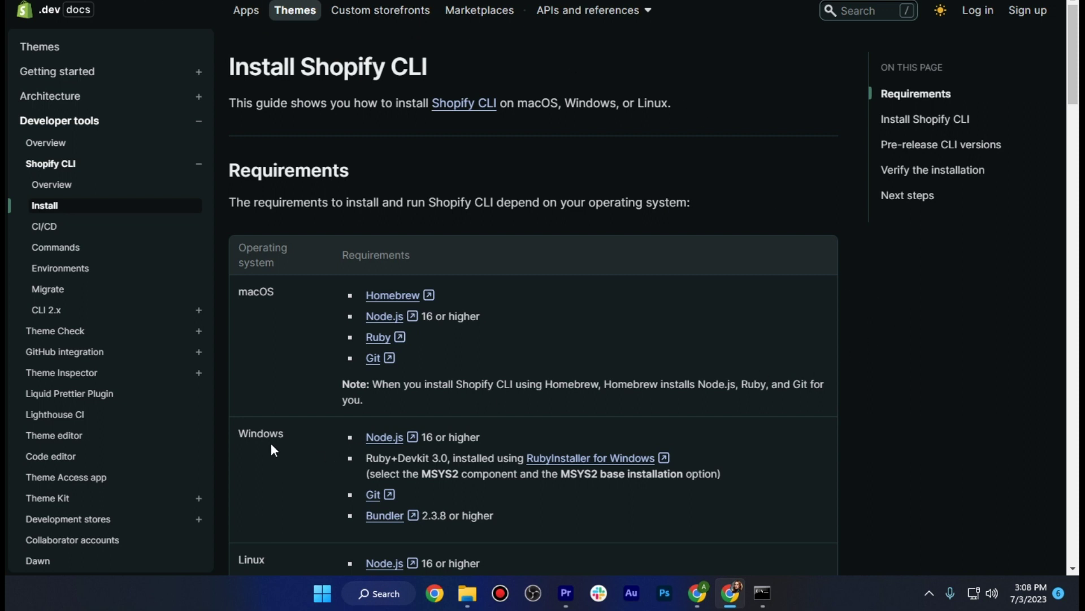
- Download the Node.js Windows LTS installer node-v18.16.1-x64.msi, keep it despite the warning, and run it
click(389, 438)
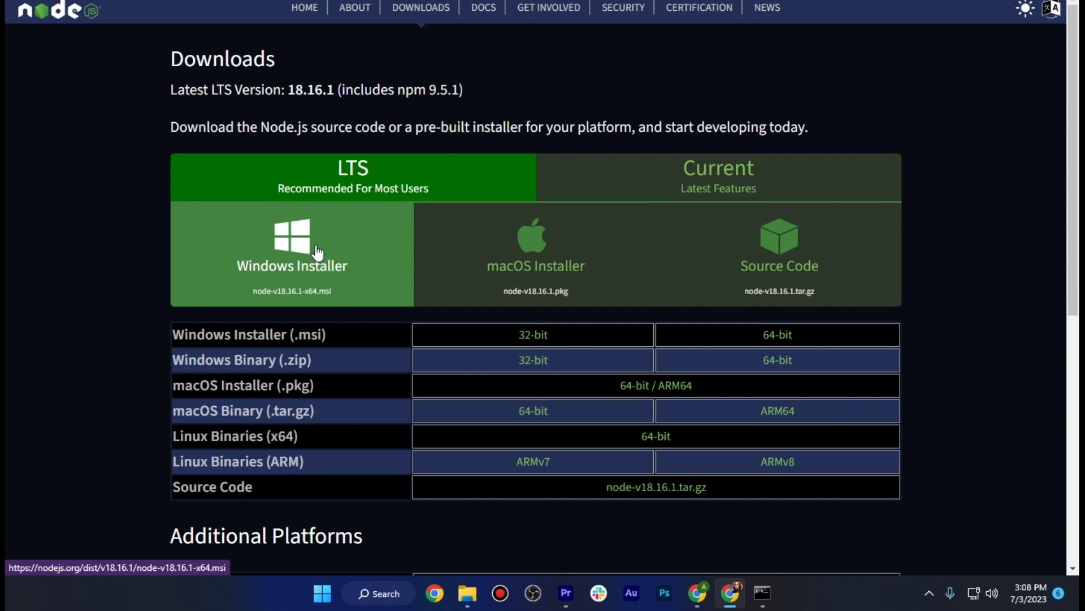
click(317, 252)
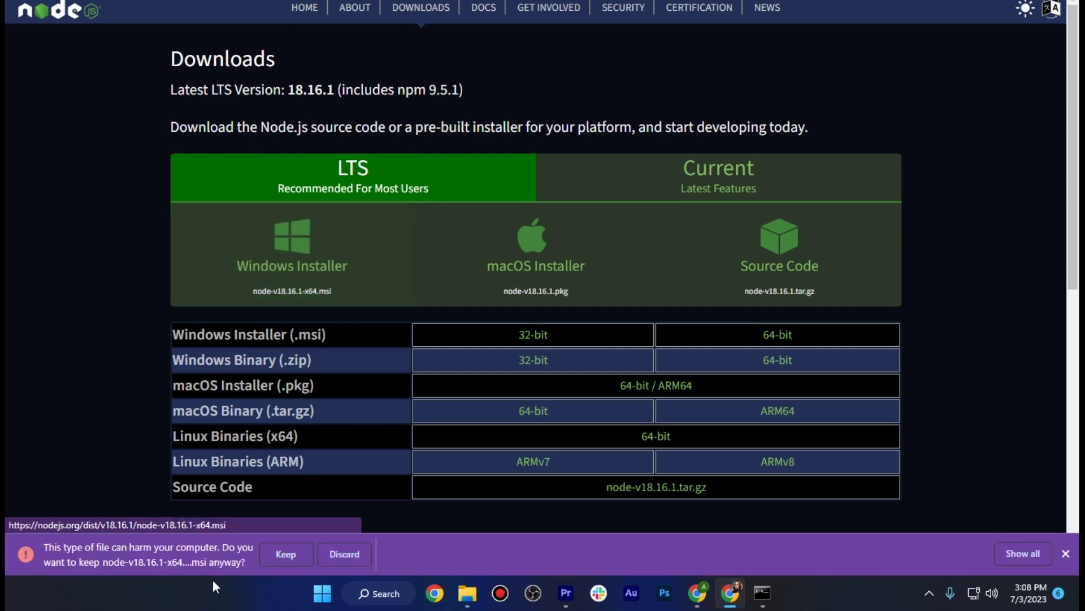
click(305, 557)
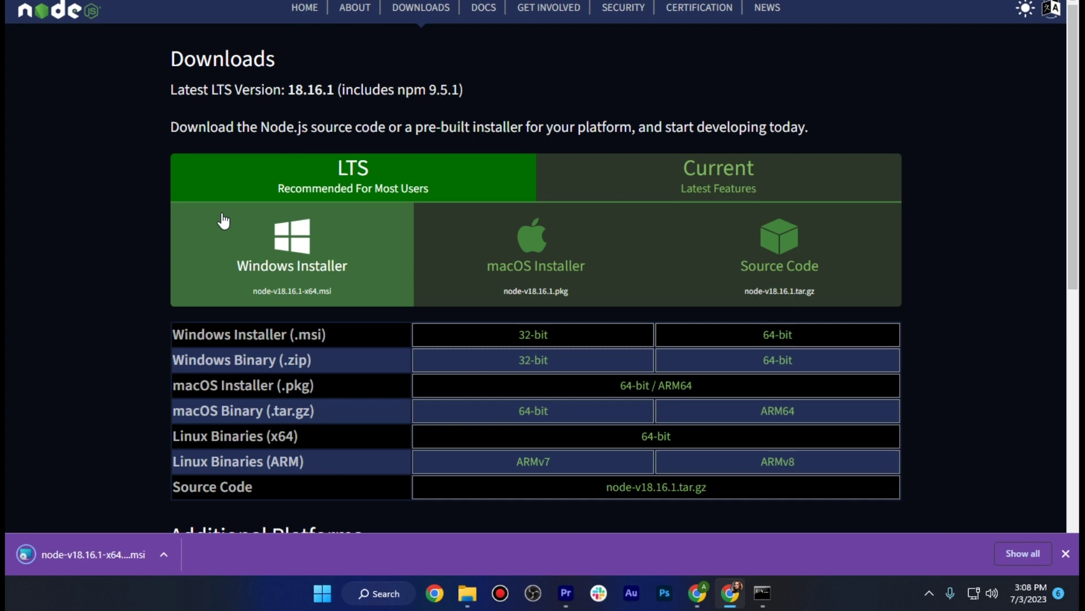
click(31, 552)
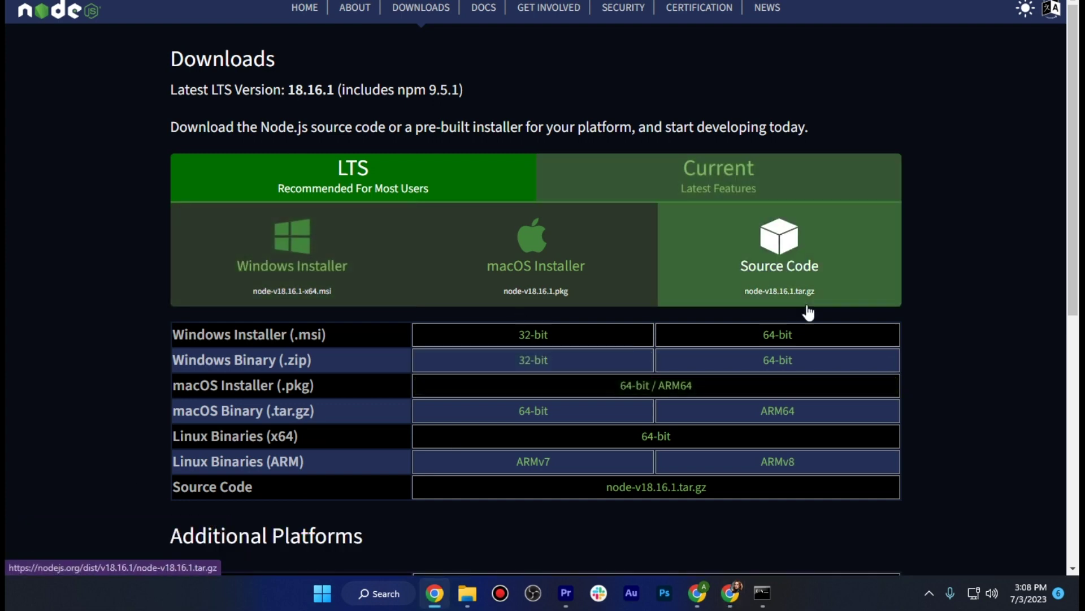
- Complete Node.js setup without the native-module build tools and finish the wizard
click(643, 383)
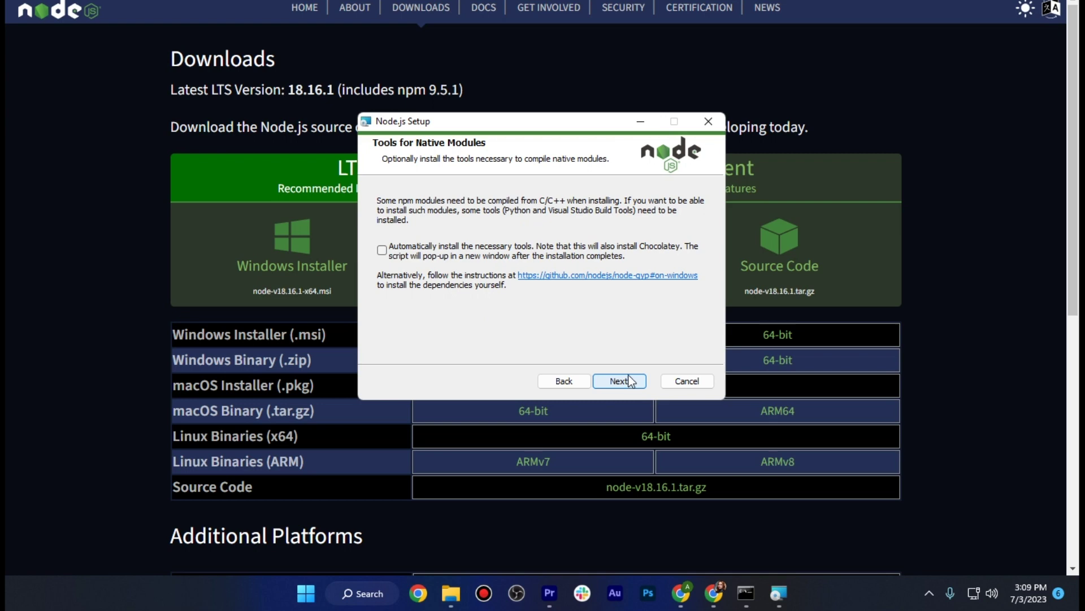
click(627, 380)
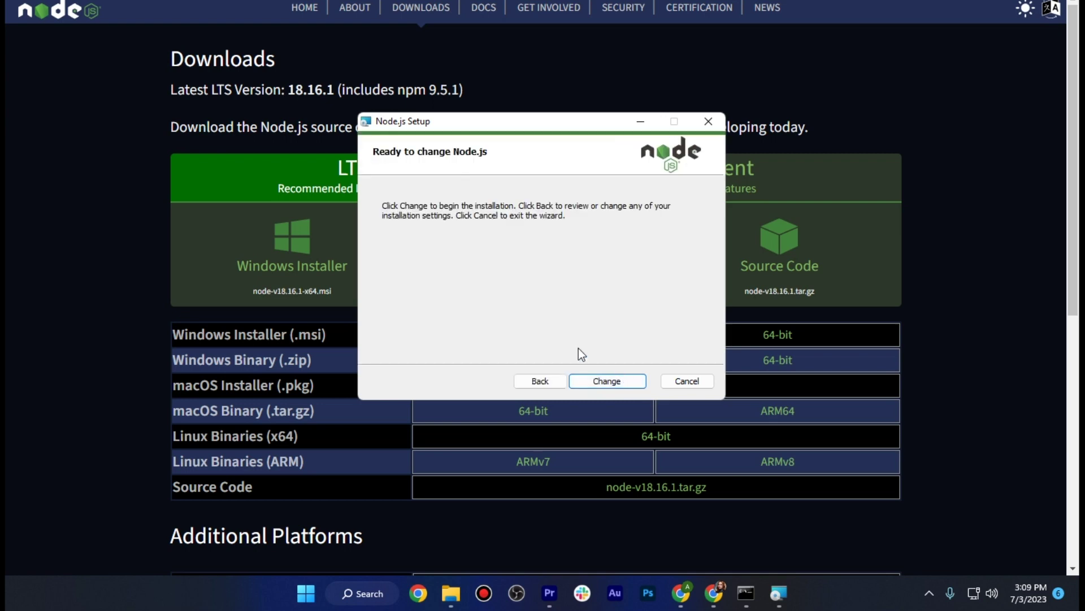
click(608, 381)
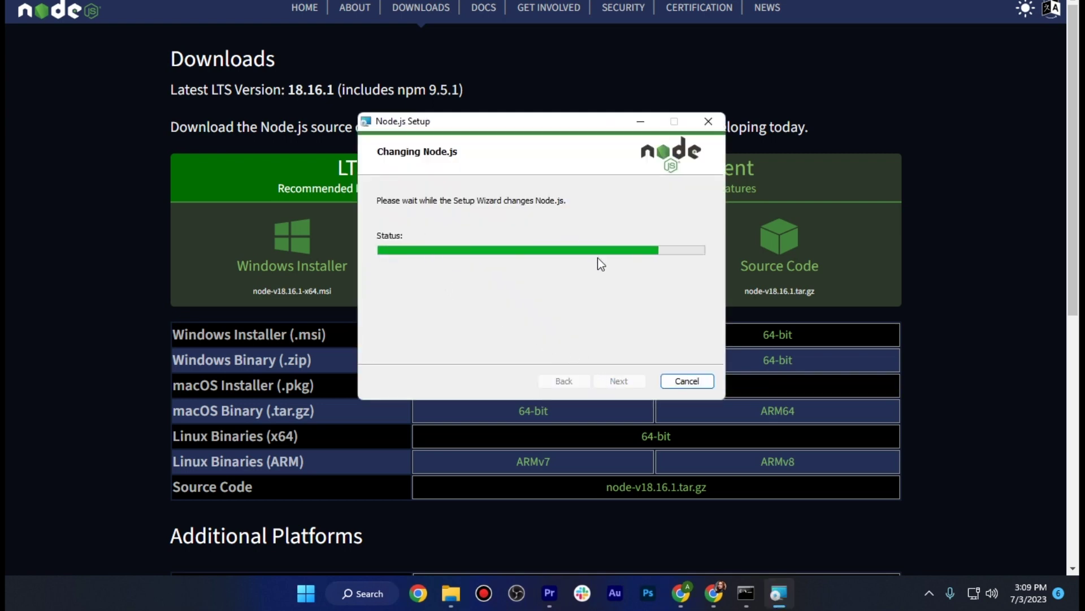
click(620, 381)
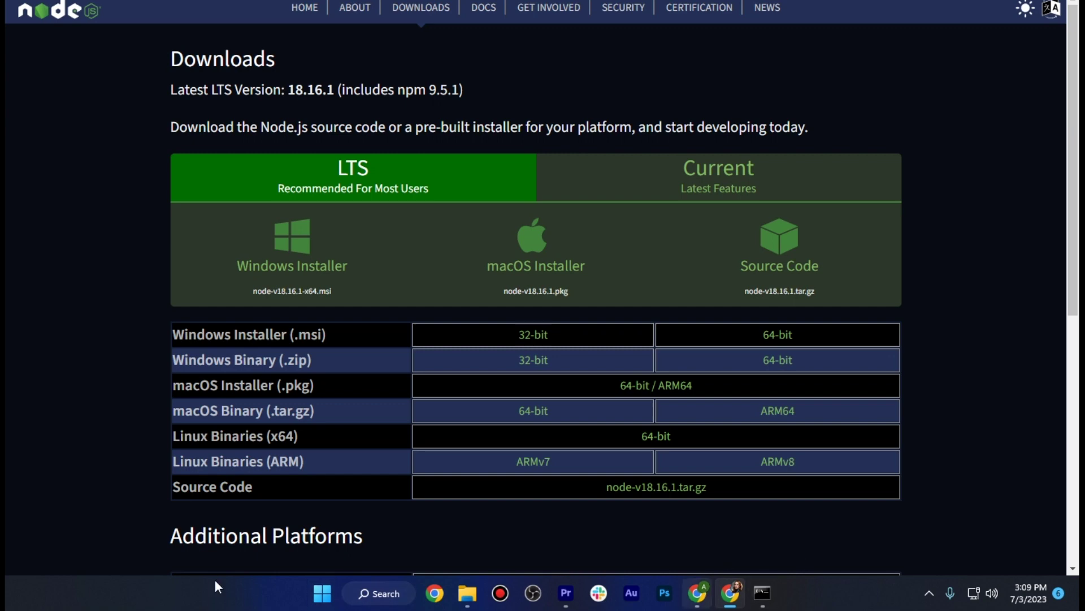
- Launch Command Prompt, run node -v to confirm v18.16.1, then minimize the console
click(320, 594)
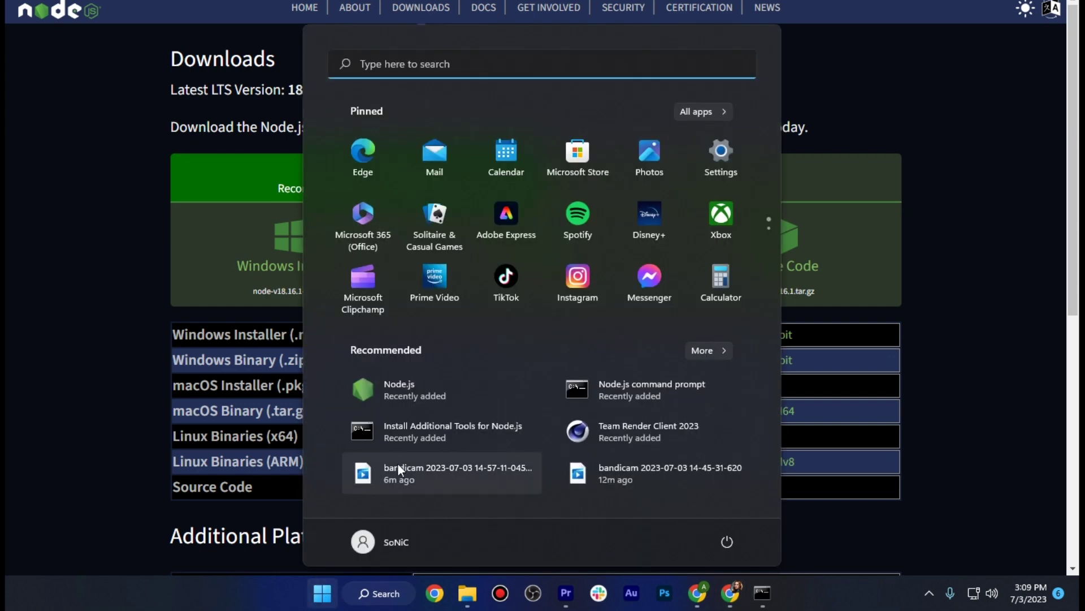
text(cmd)
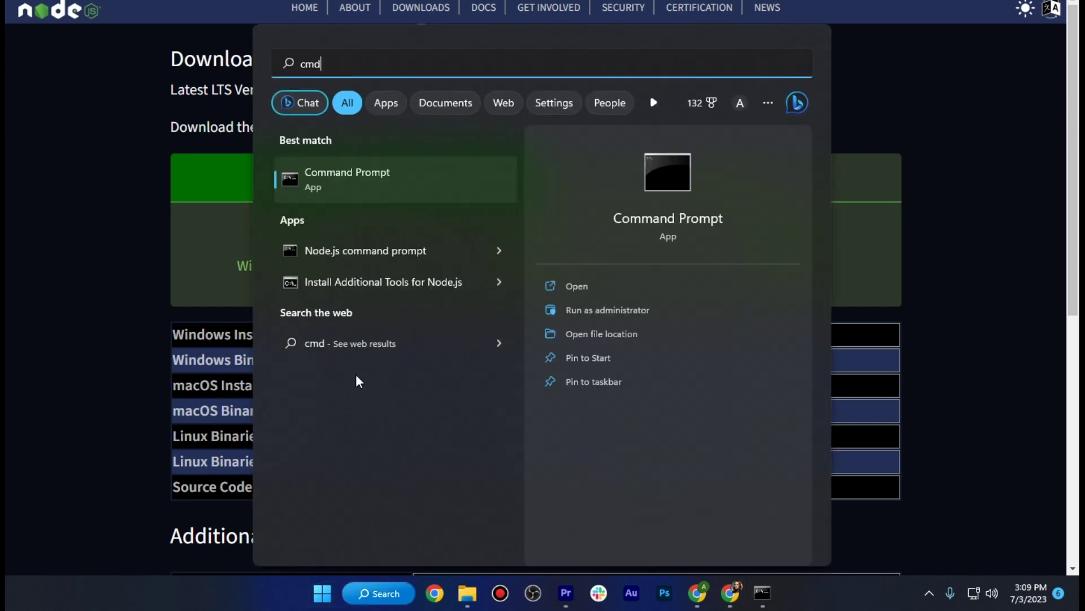
click(346, 199)
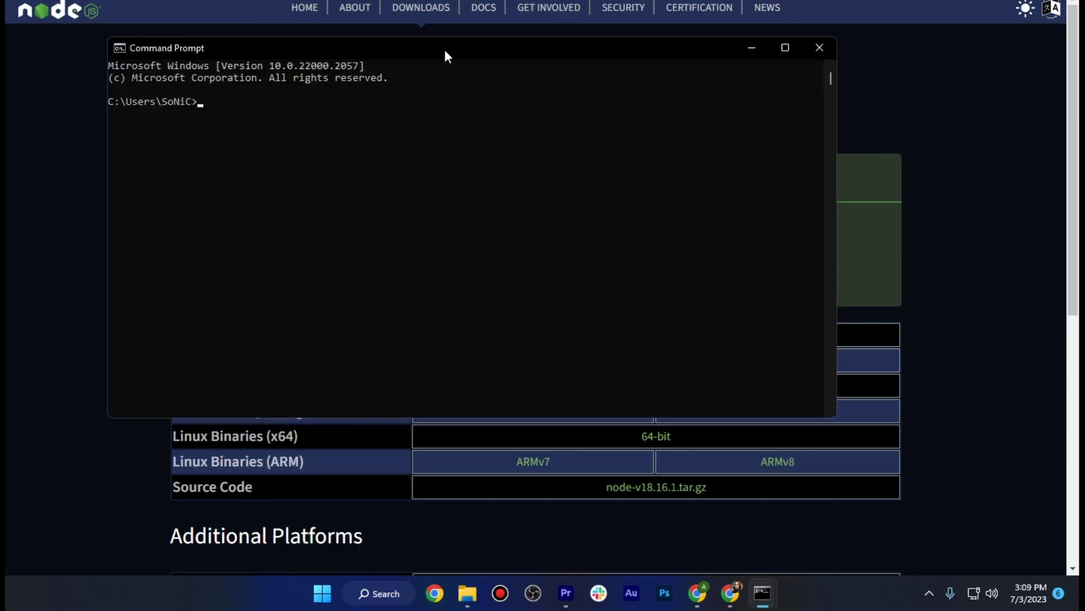
drag(445, 49, 561, 72)
text(node -)
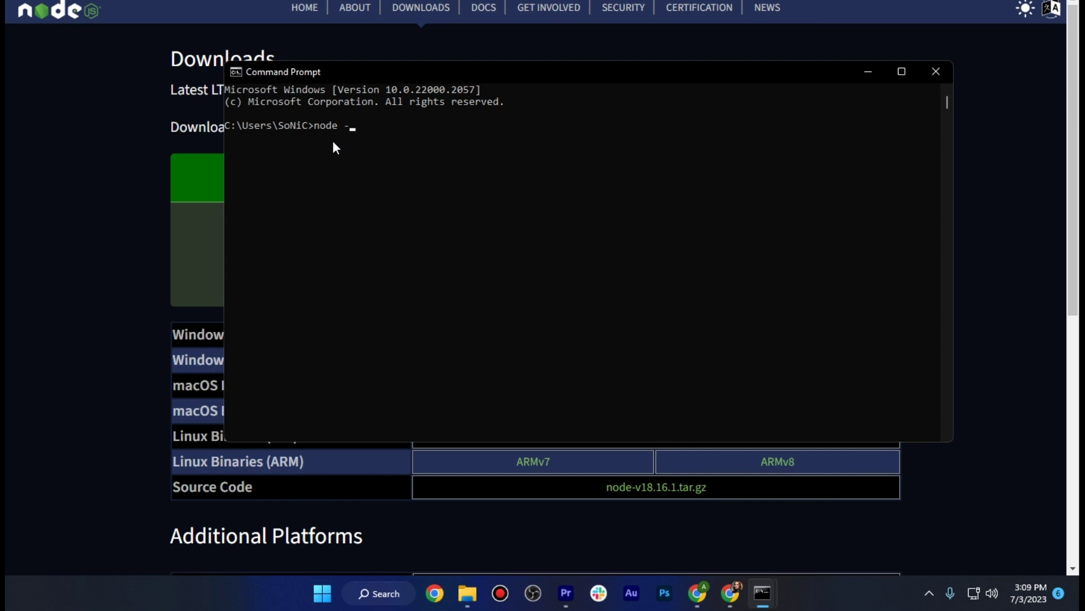
text(v)
key(Return)
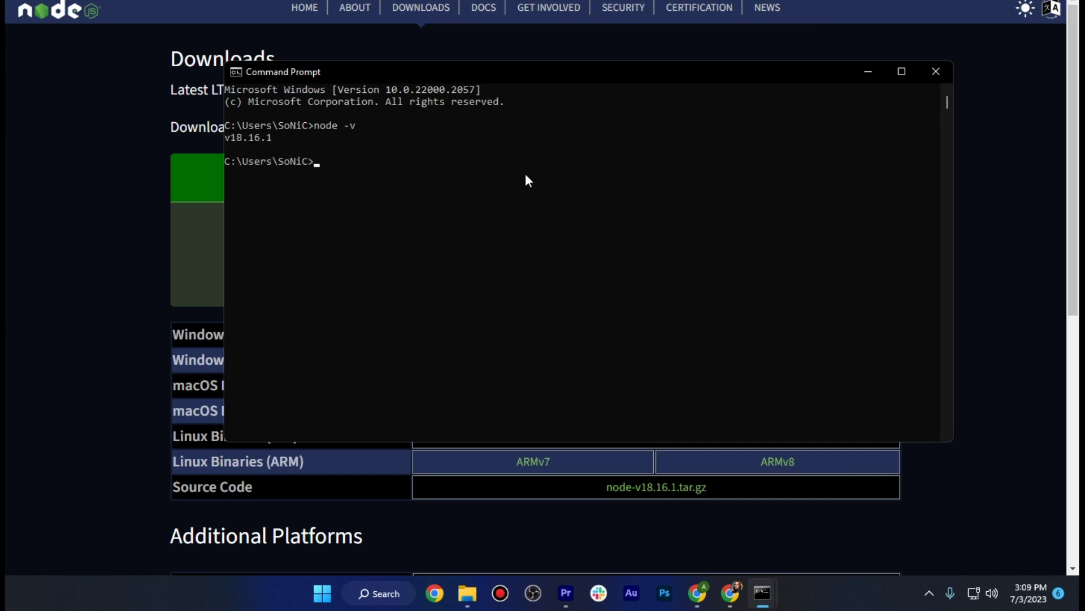
drag(599, 83, 553, 131)
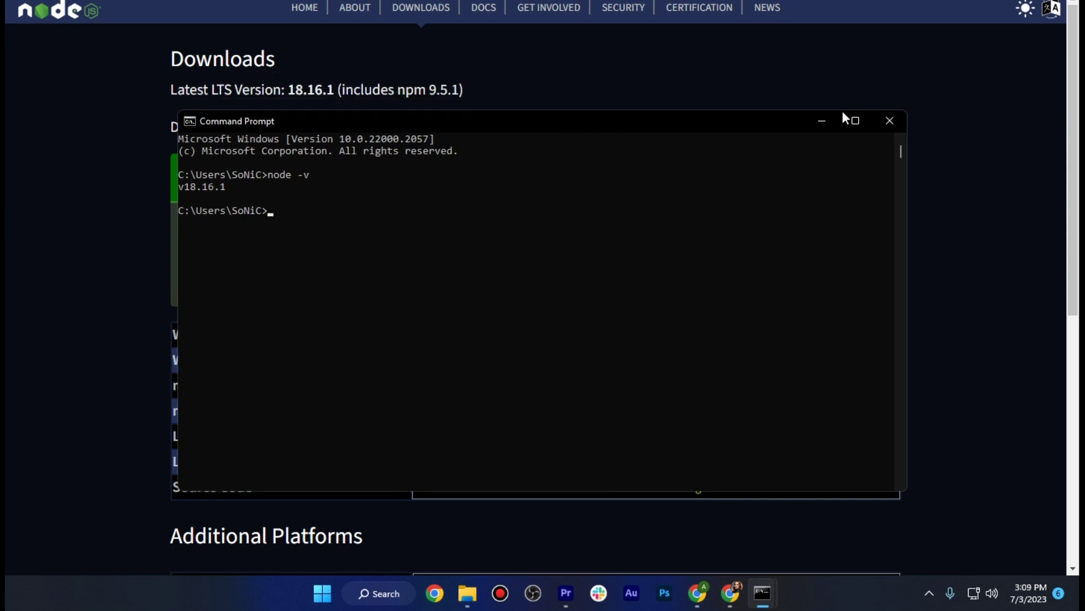
click(821, 120)
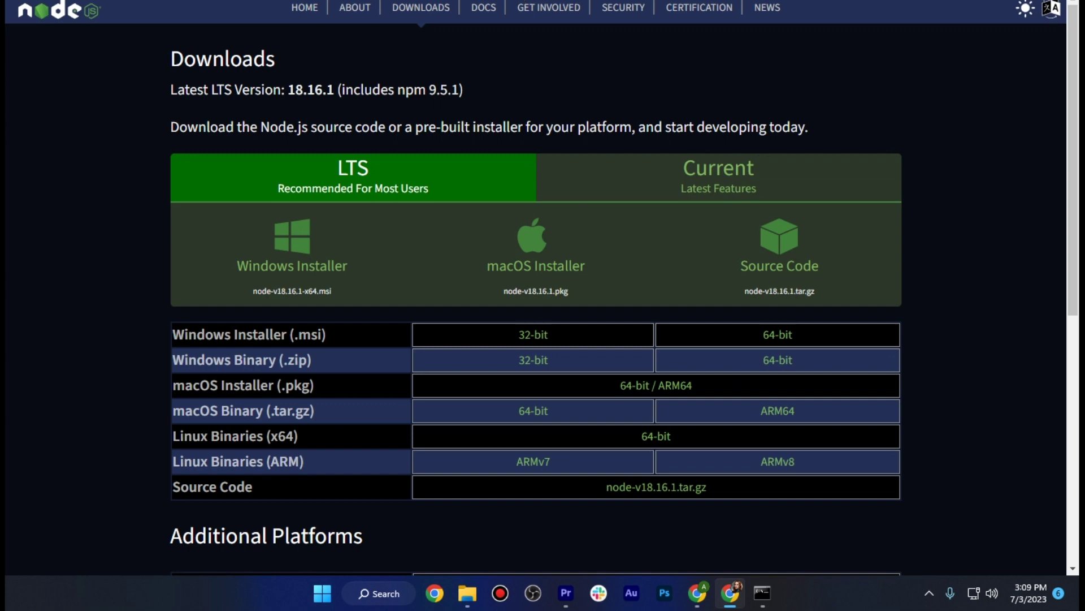
- Download Ruby+Devkit 3.2.2-1 (x64) from RubyInstaller, keep it, and start the install
key(ctrl+Tab)
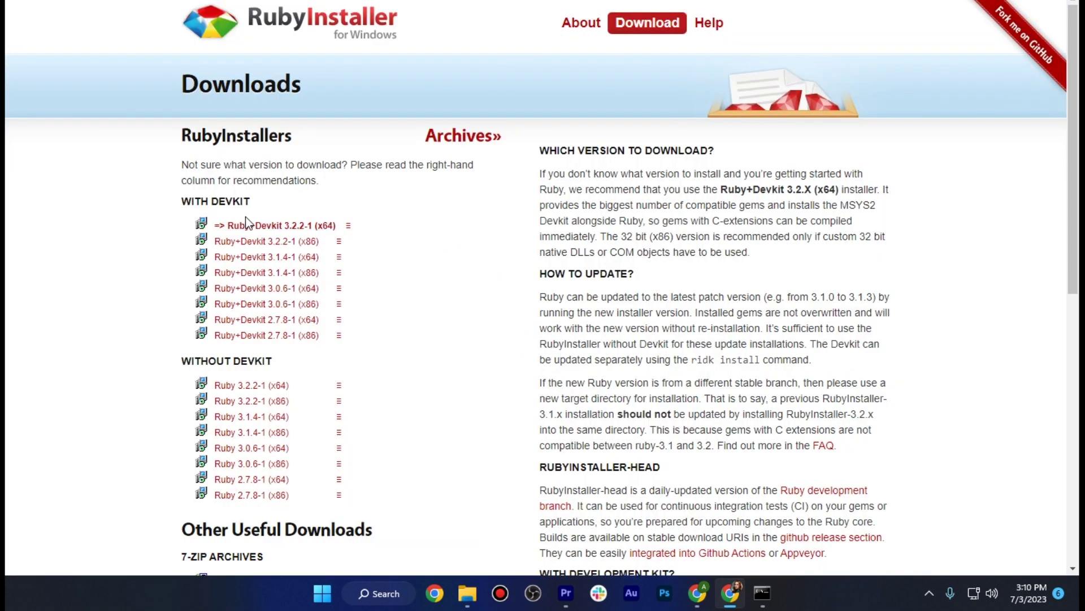
click(310, 225)
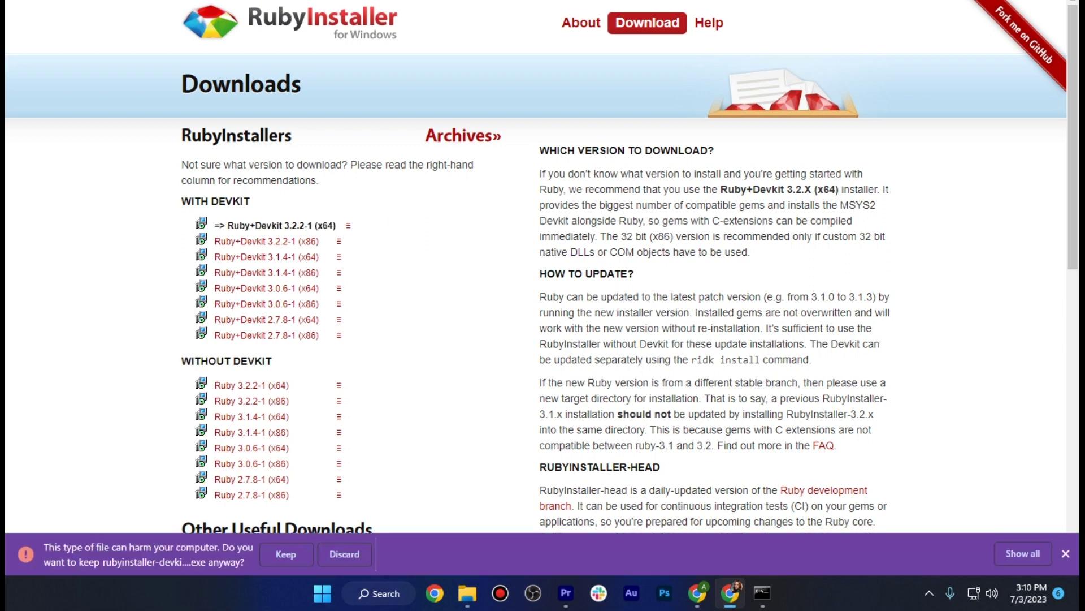
click(289, 553)
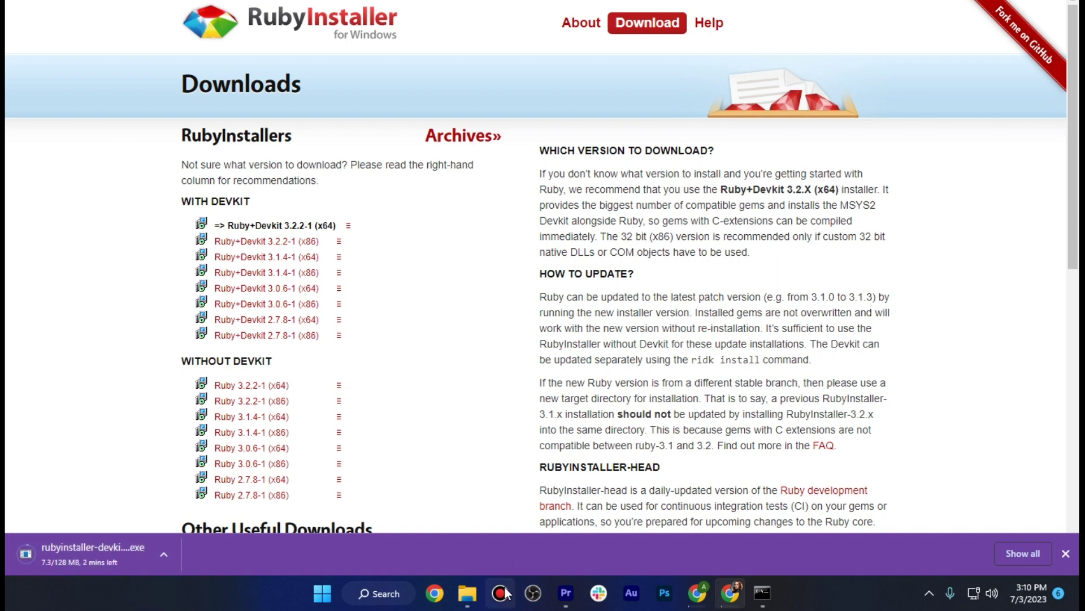
click(660, 414)
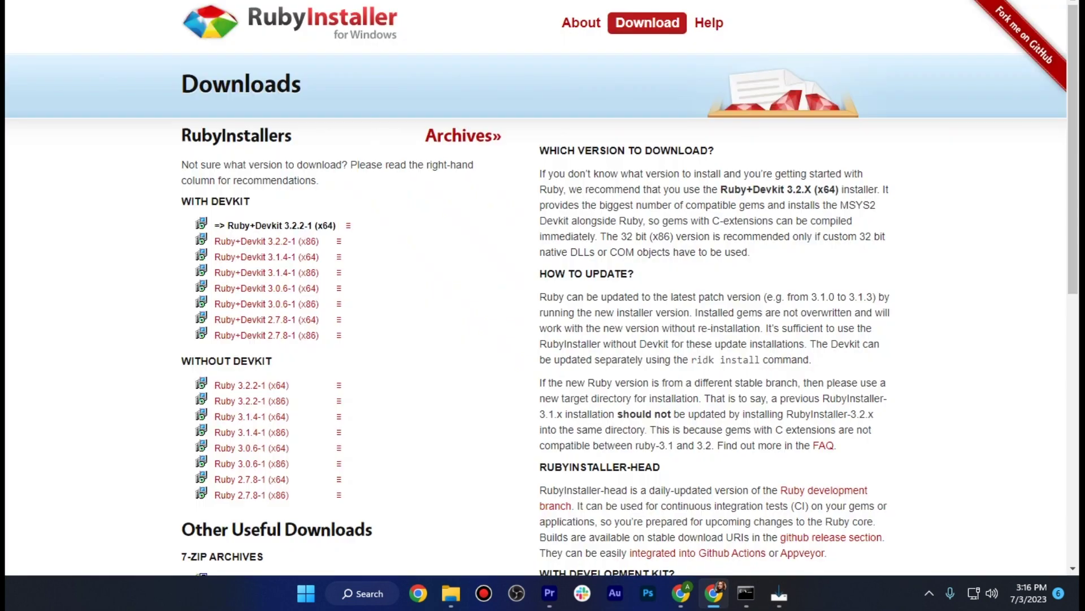
- Finish Ruby setup and run ridk install with the default MSYS2 components
click(779, 593)
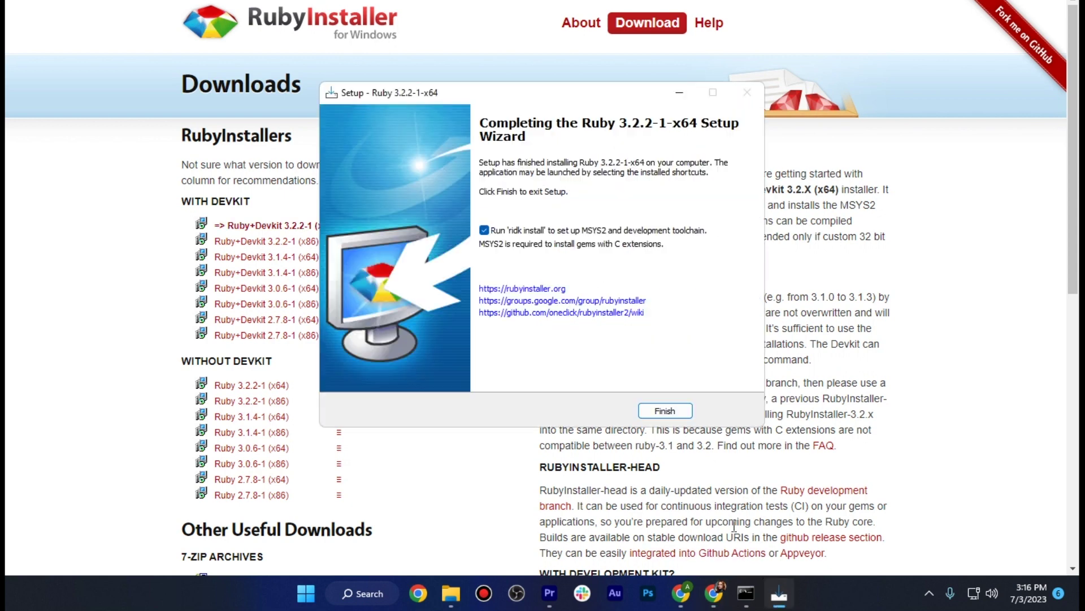
click(663, 412)
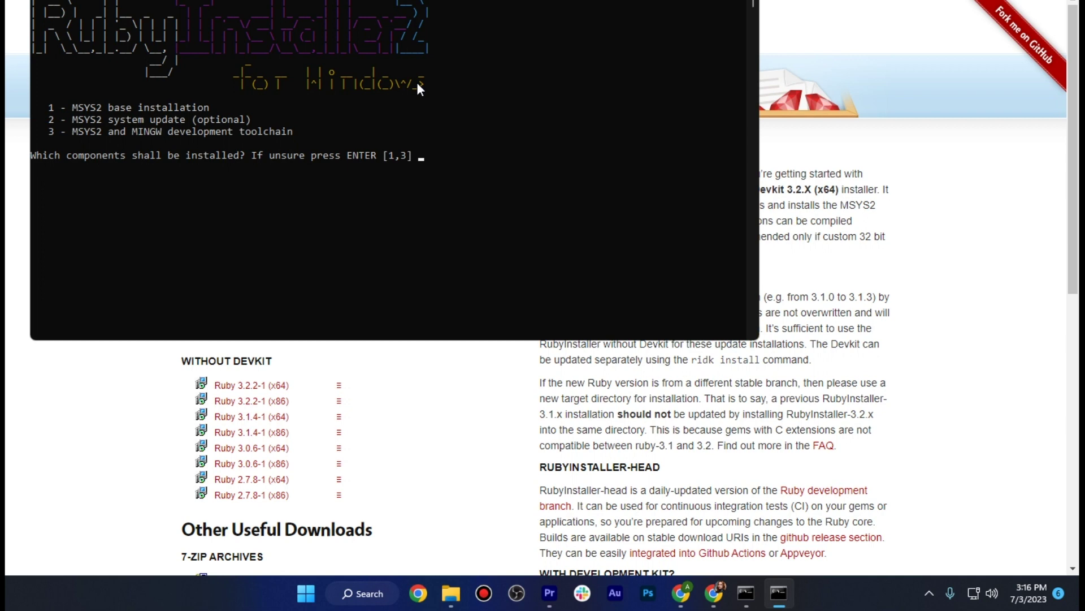
key(Return)
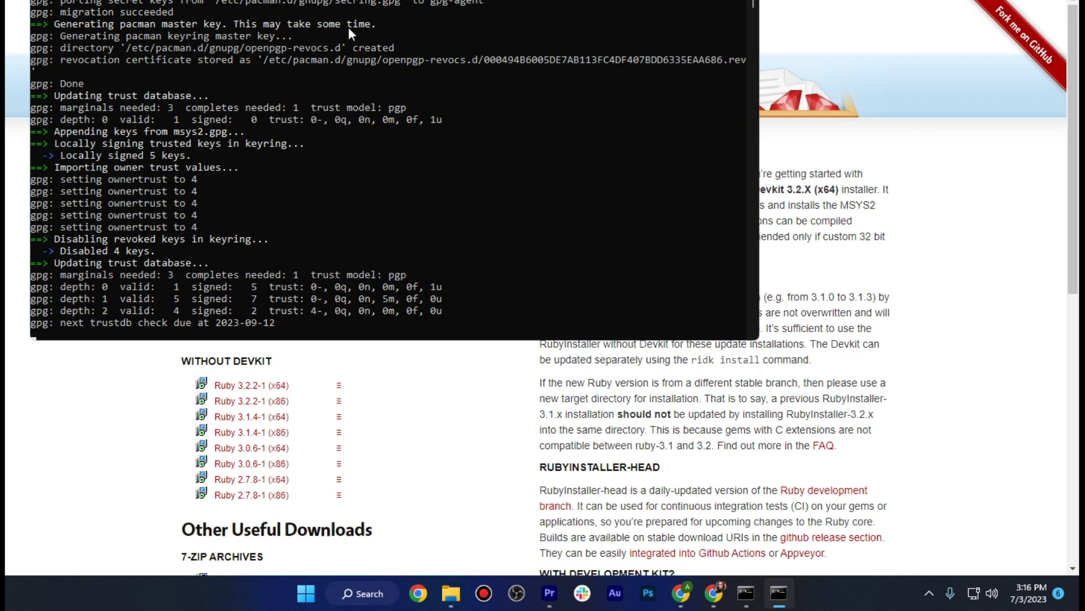
- Minimize the setup console and switch back to the Shopify CLI install guide
drag(425, 1, 632, 100)
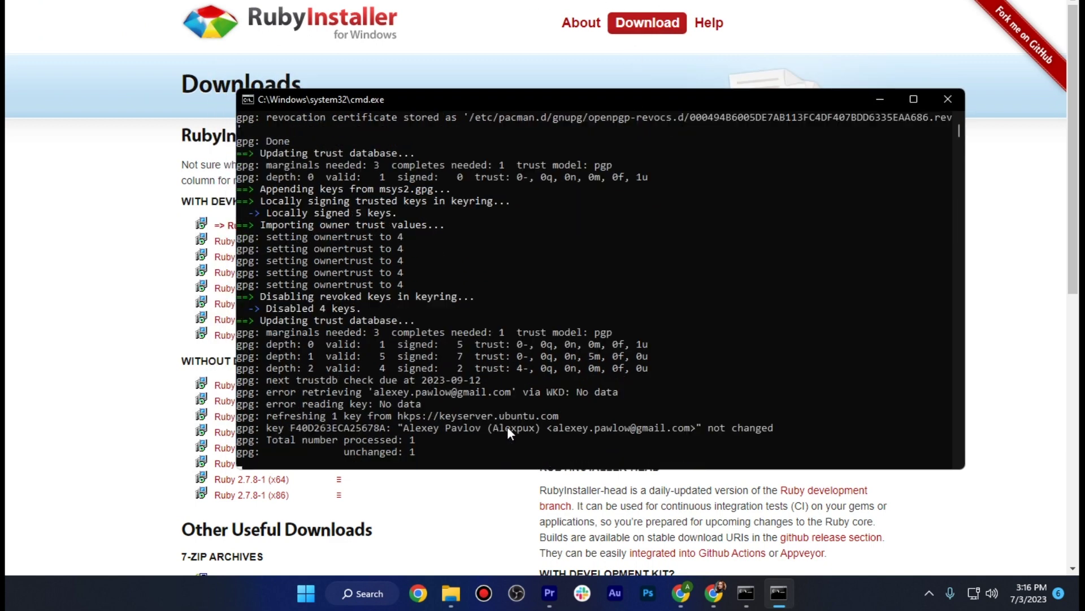
click(879, 100)
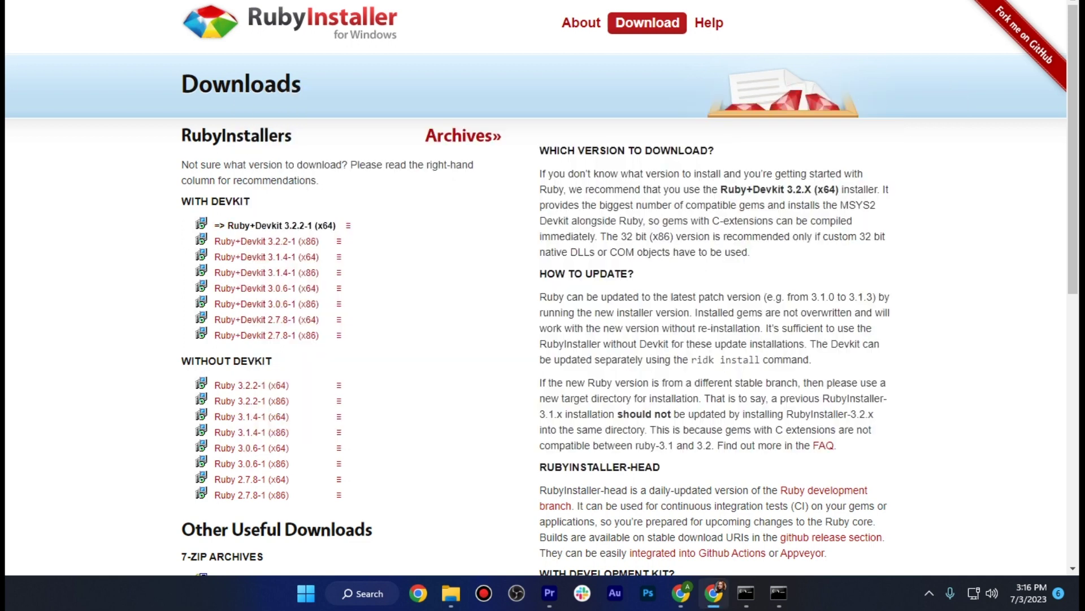
key(ctrl+Tab)
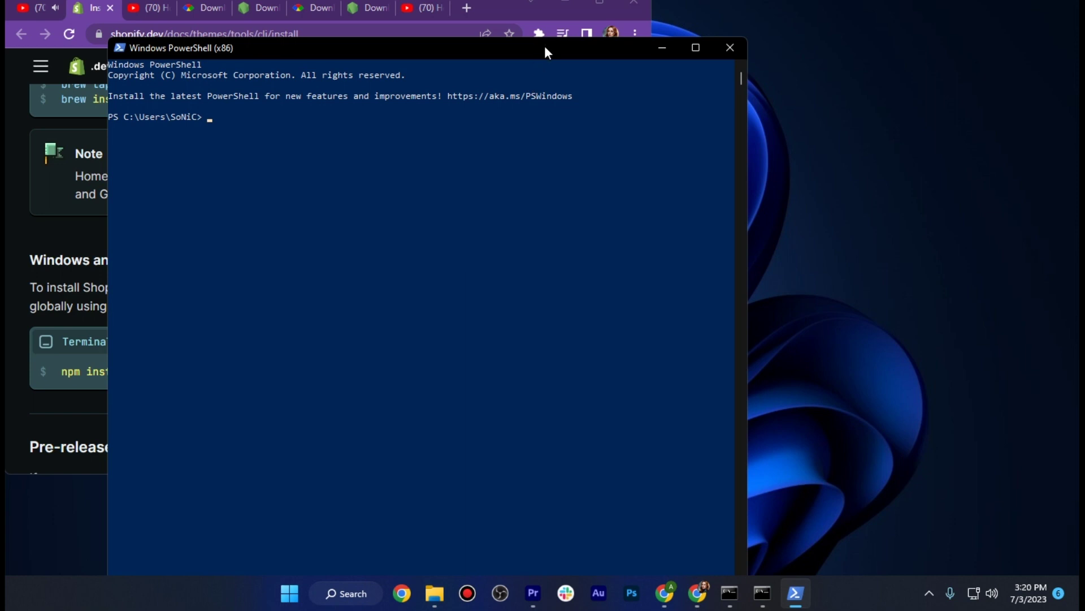
drag(545, 51, 864, 30)
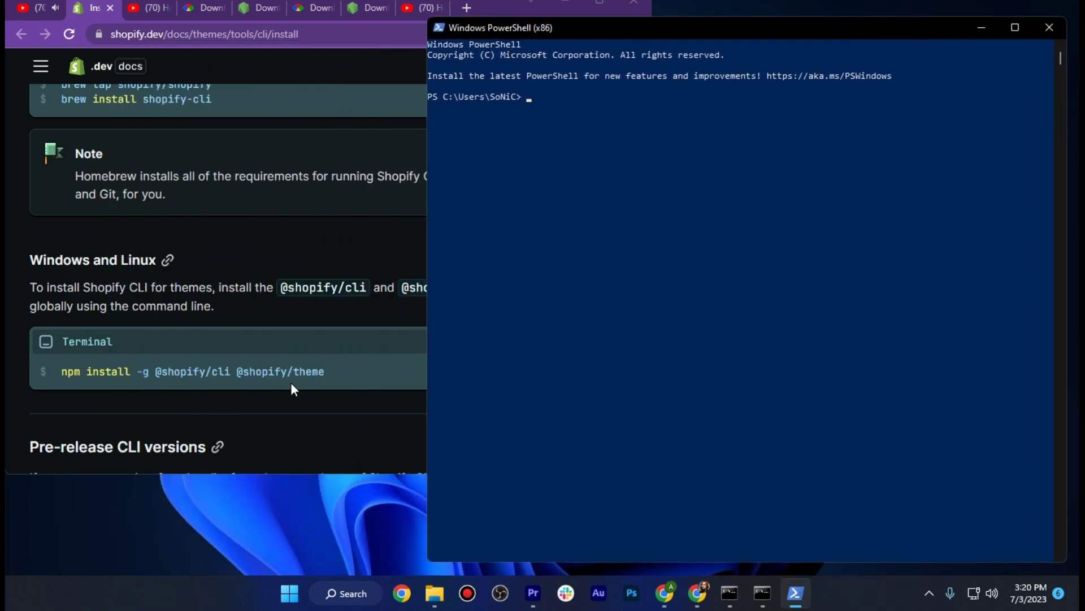
click(63, 369)
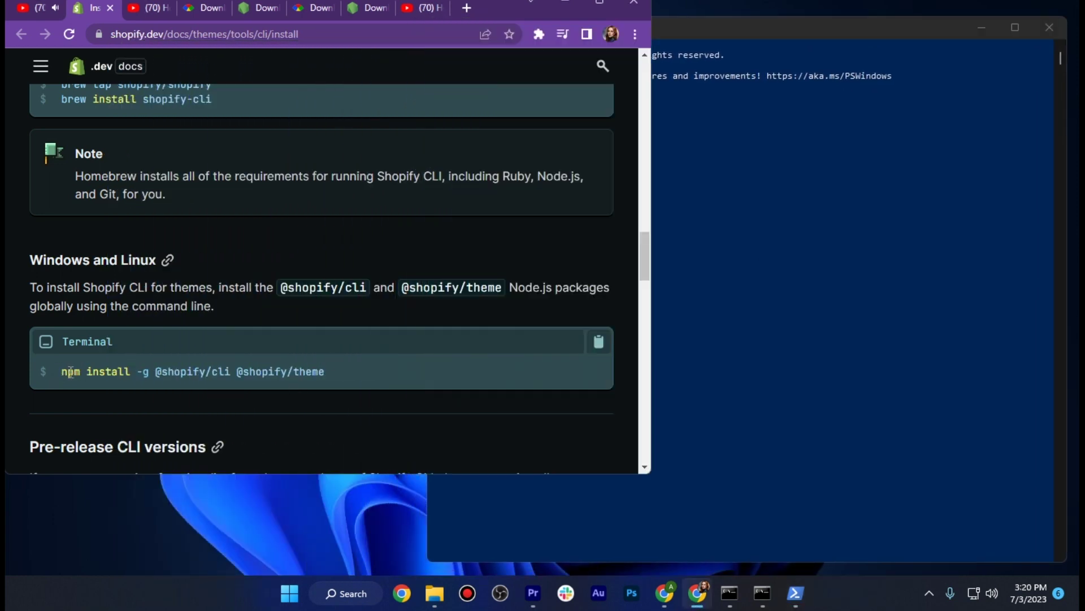
drag(61, 371, 333, 370)
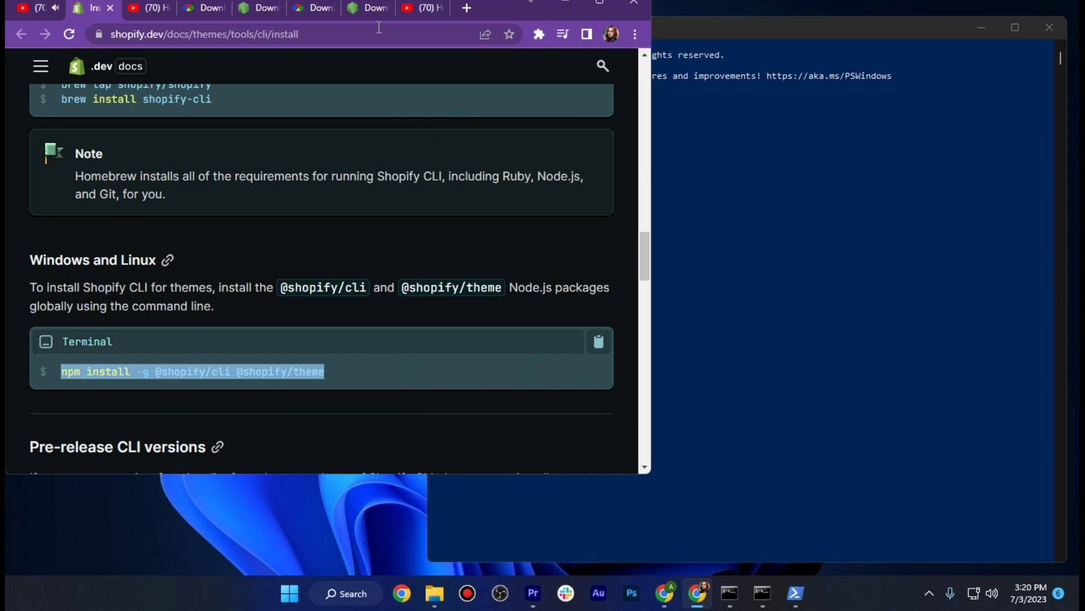
drag(734, 34, 721, 45)
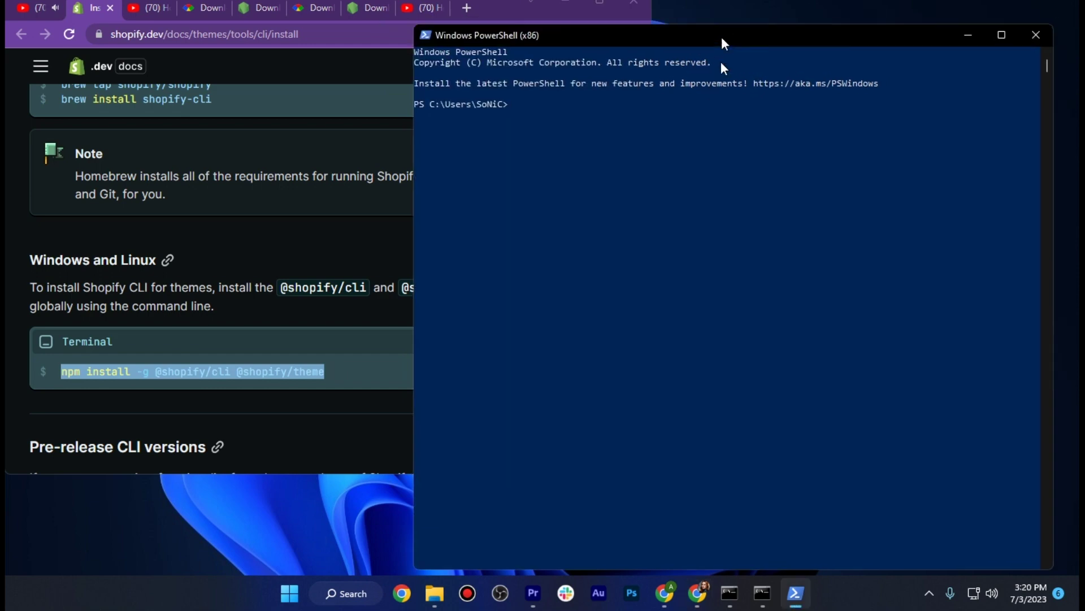
right_click(518, 105)
key(Return)
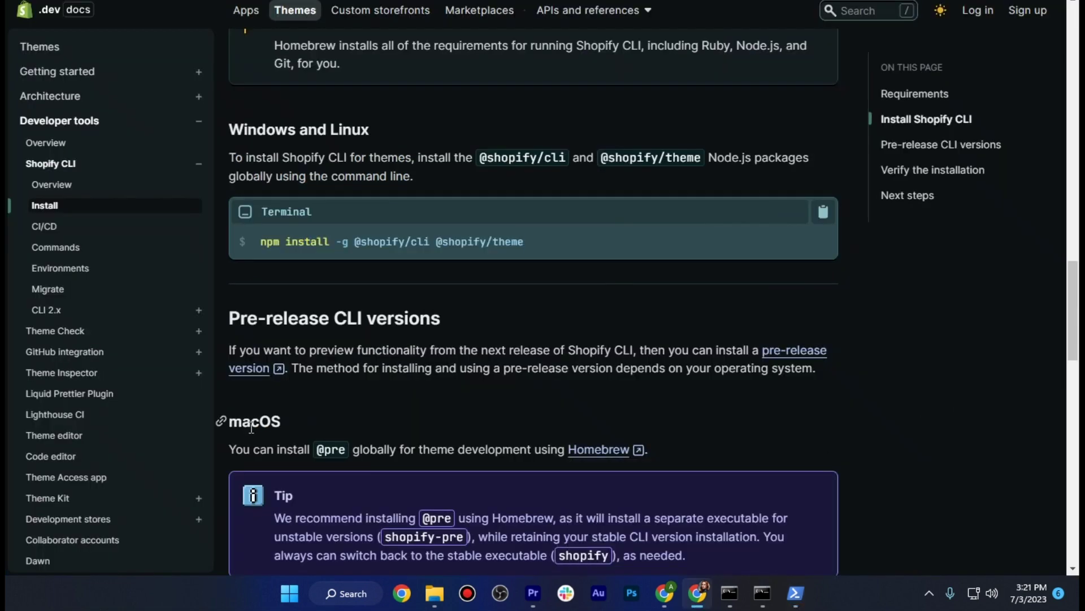
- Launch a fresh Command Prompt and position it over the guide
click(289, 593)
text(c)
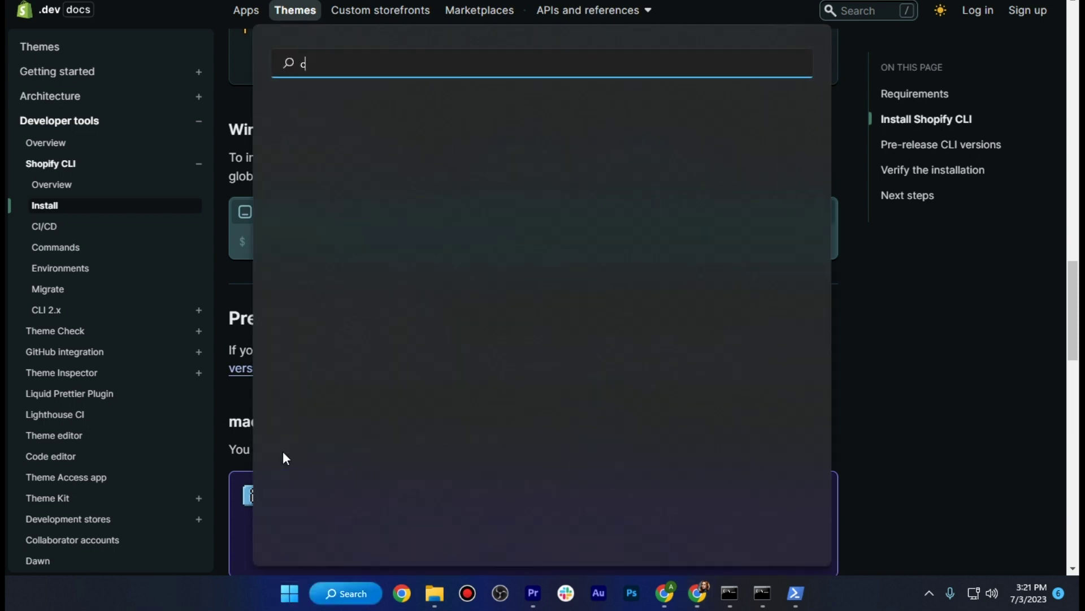
text(o)
click(410, 184)
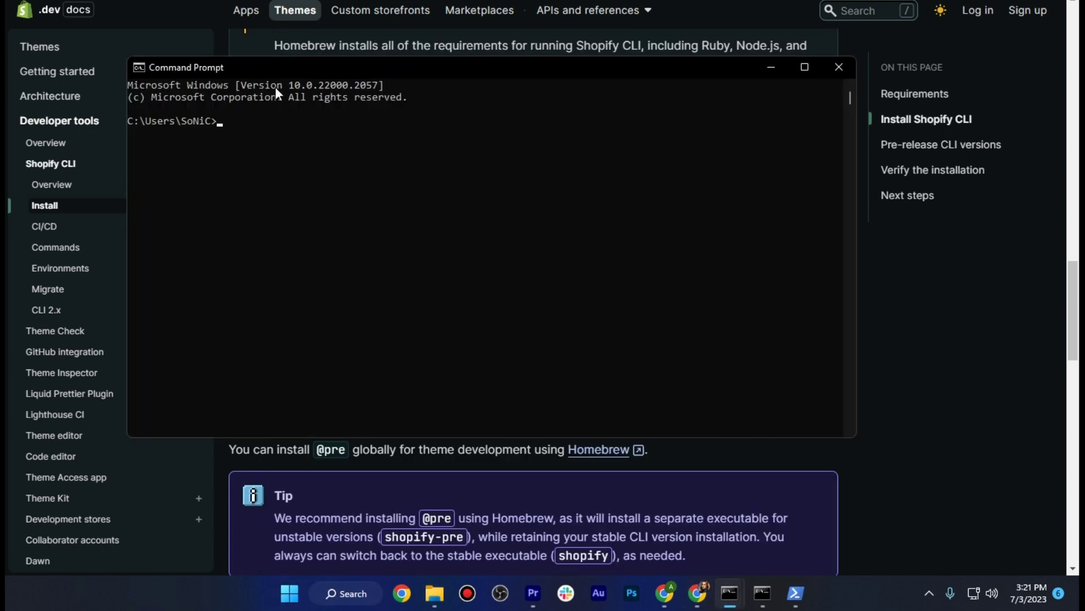
drag(390, 67, 475, 189)
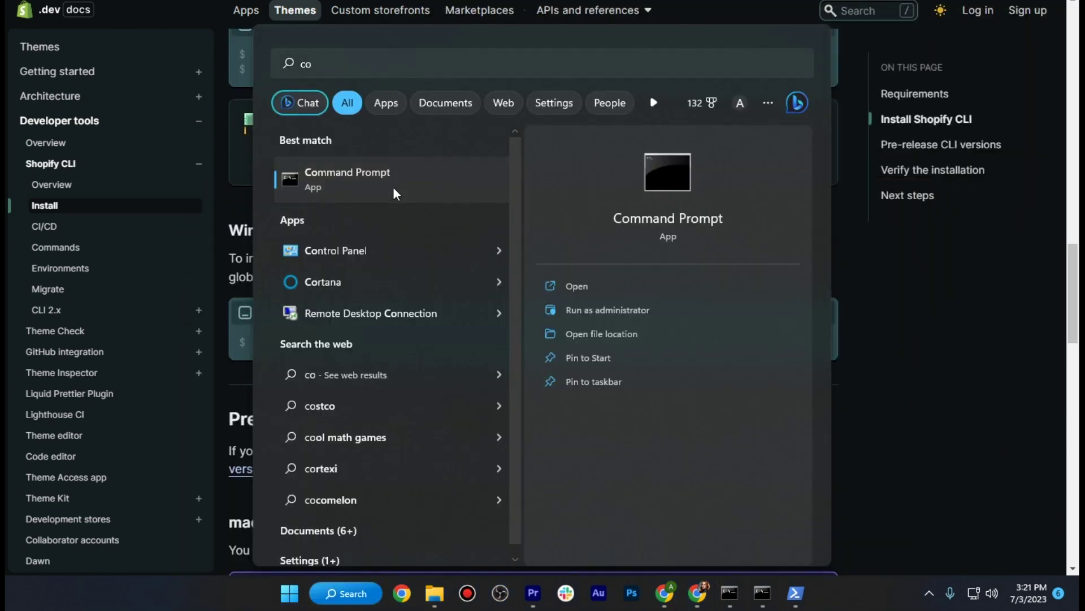
click(392, 187)
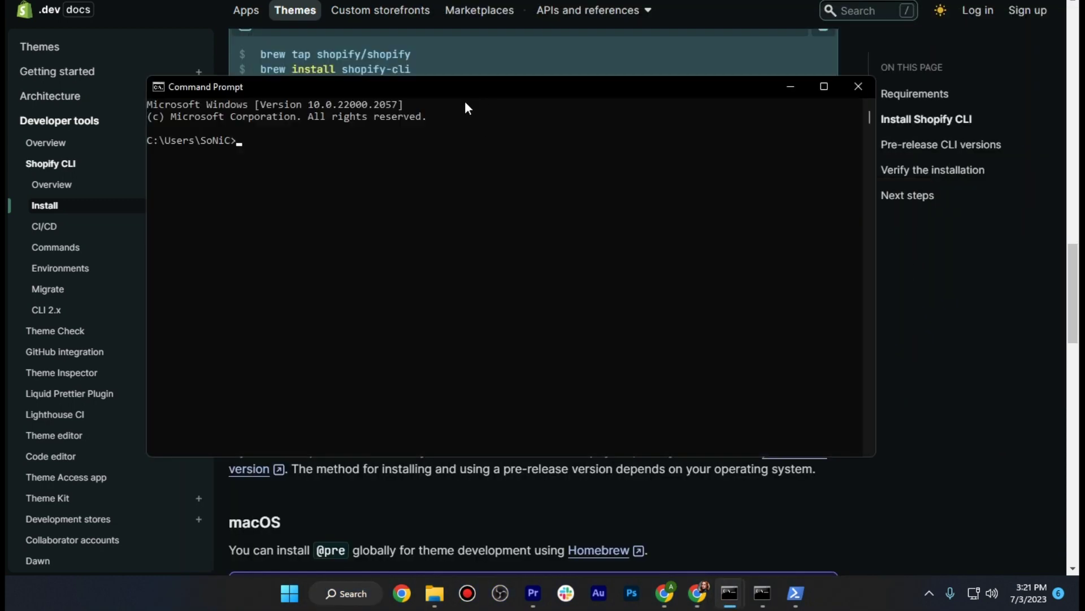
mouse_move(465, 101)
mouse_down()
mouse_move(721, 97)
mouse_move(716, 1)
mouse_up()
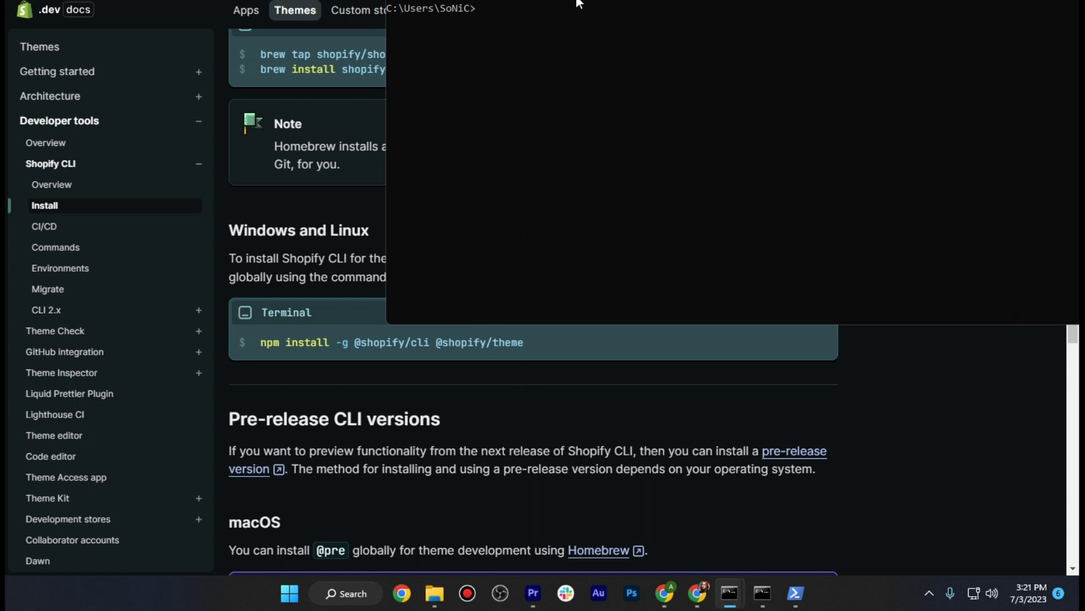
text(npm install -g @shopify/cli @shopify/theme)
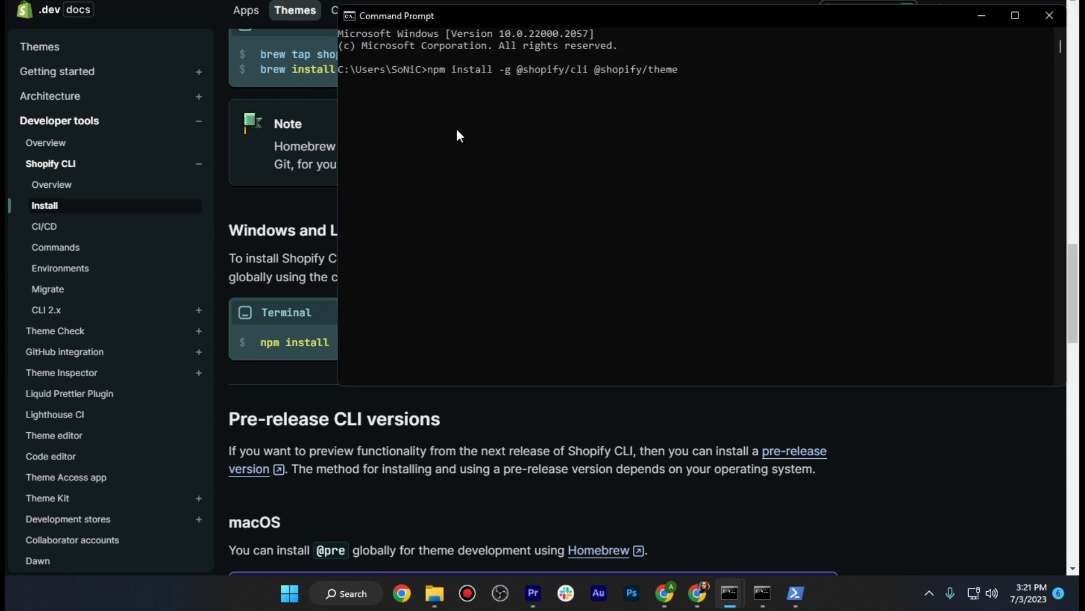
key(Return)
drag(691, 10, 619, 49)
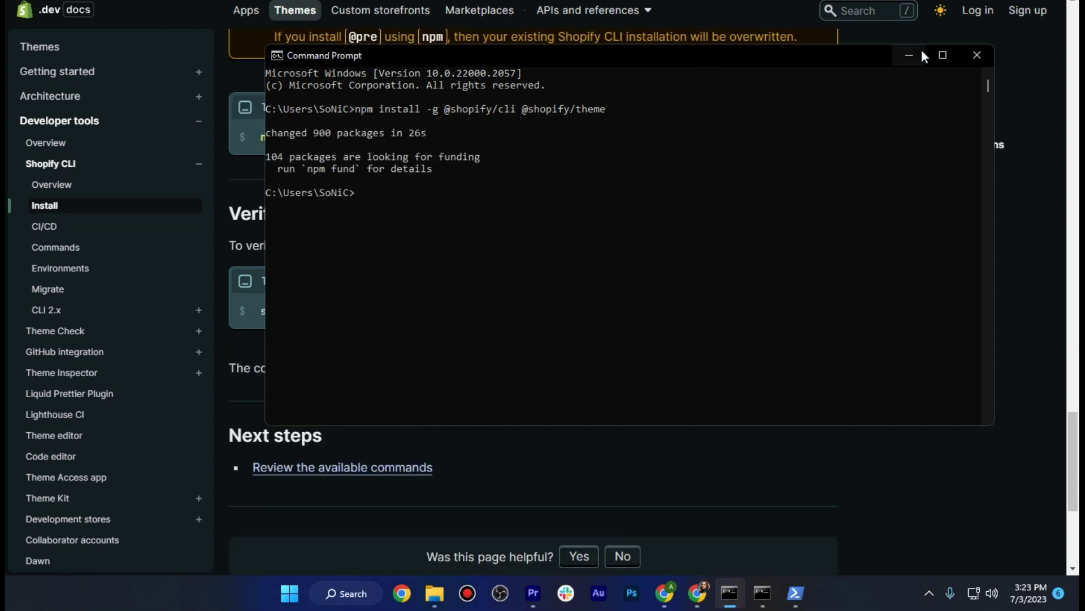
click(914, 53)
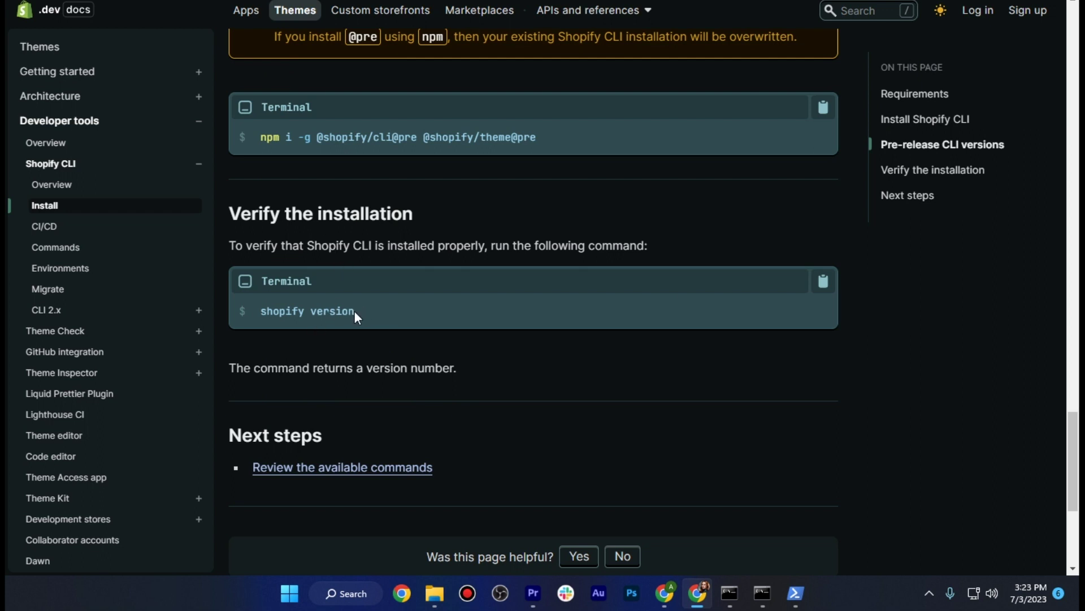
- Run 'shopify version' in Command Prompt, which reports Shopify CLI version 3.47.2
drag(356, 312, 257, 311)
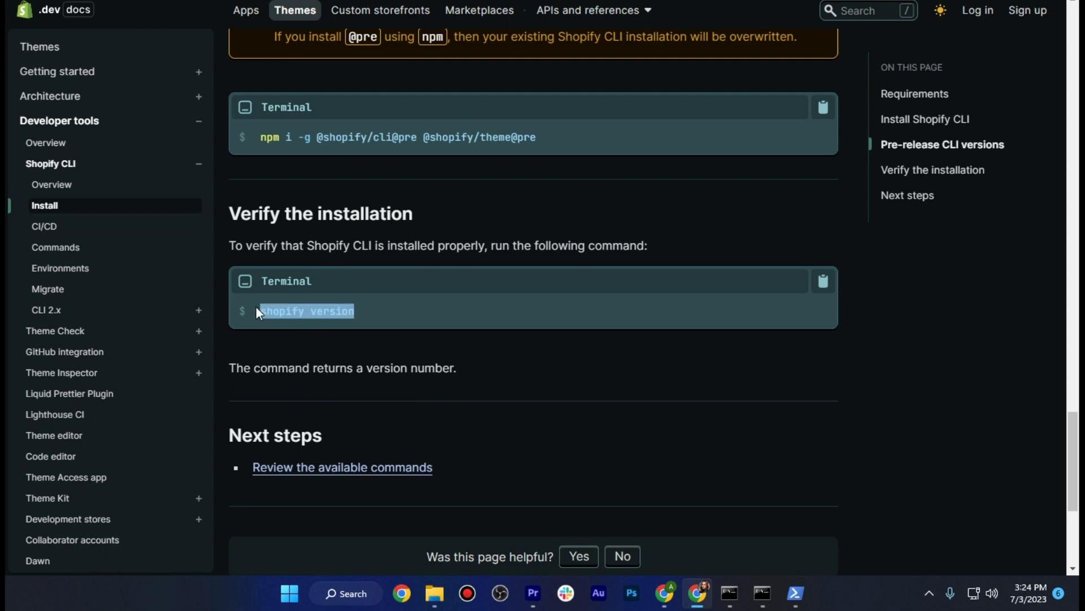
click(730, 593)
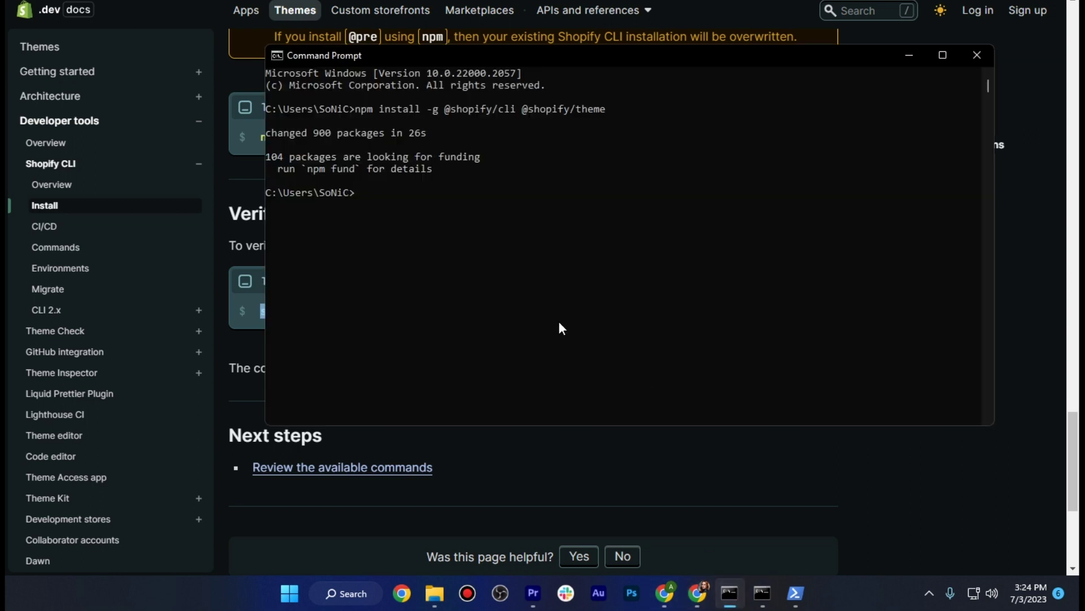
text(shopify version)
key(Return)
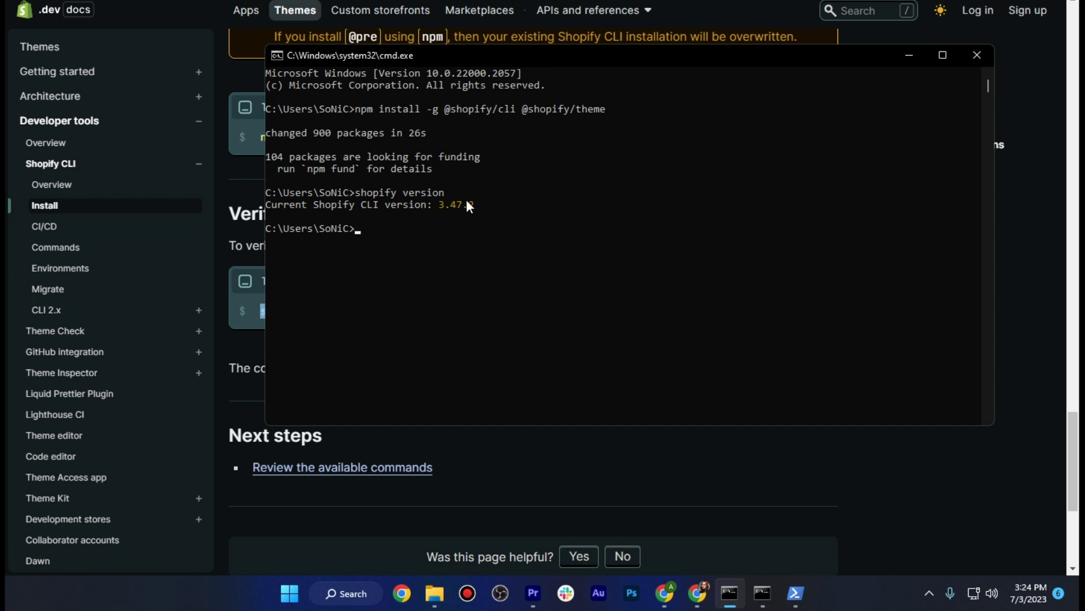
key(Return)
click(467, 591)
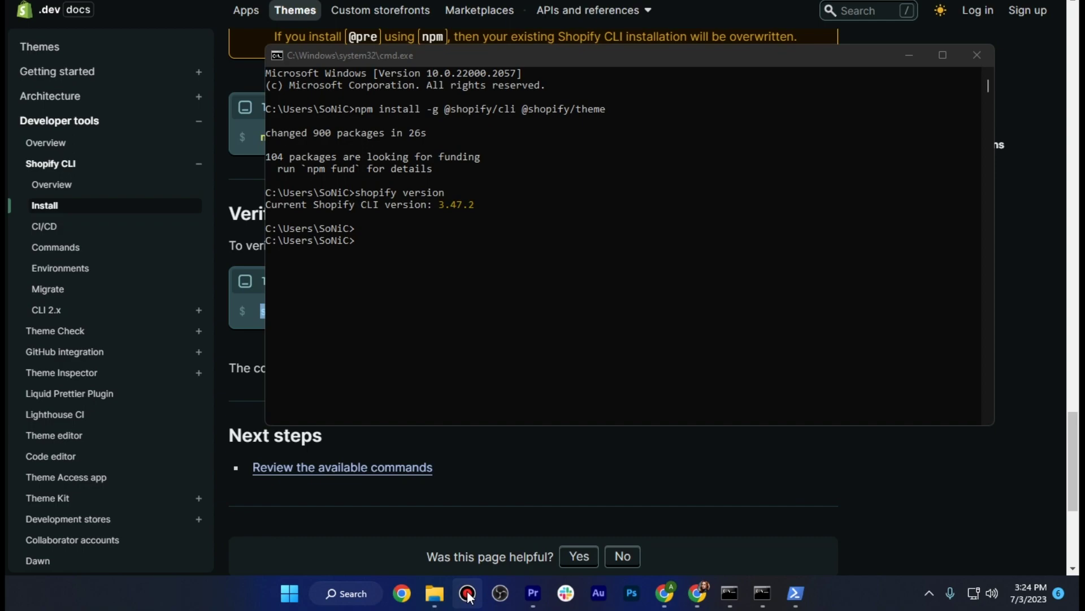